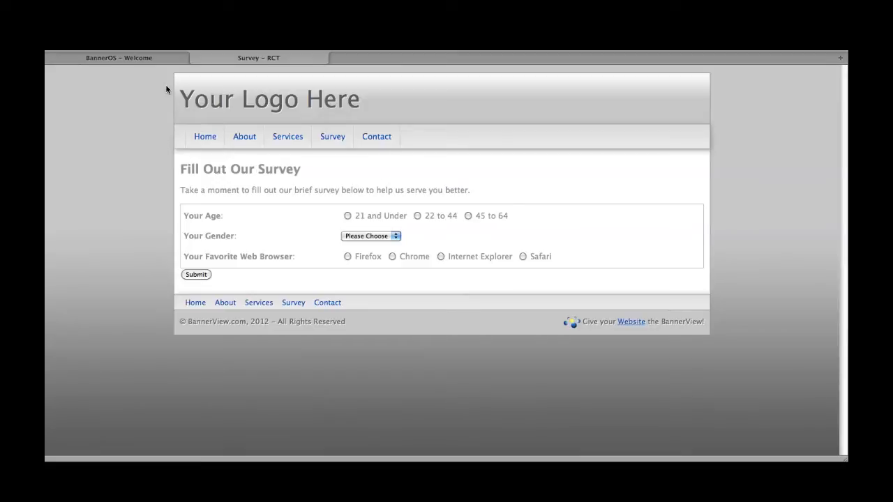
# Step: Switch to the BannerOS administration page and open the BannerSurvey results for My Survey
pyautogui.click(152, 59)
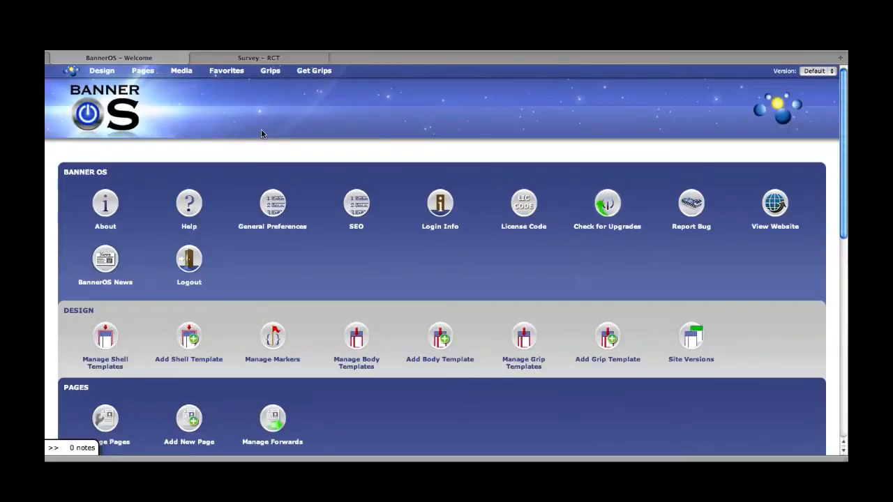
pyautogui.scroll(-5, 214, 131)
pyautogui.scroll(-4, 213, 132)
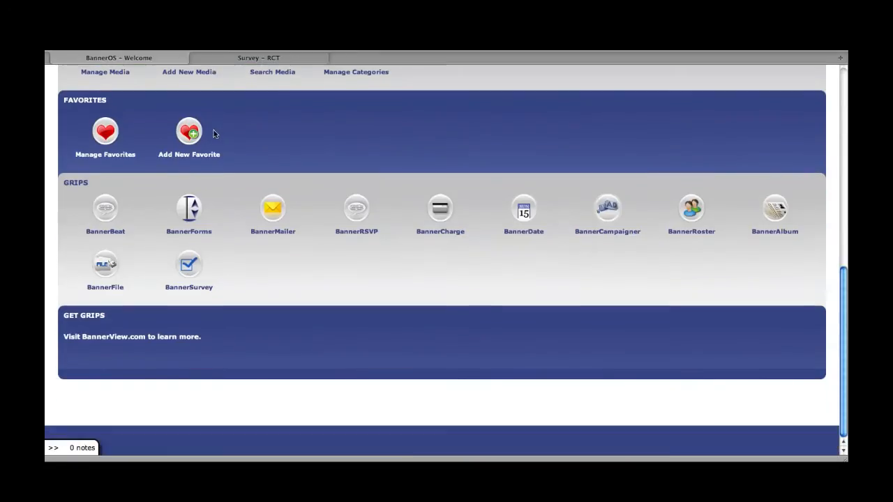
pyautogui.click(190, 266)
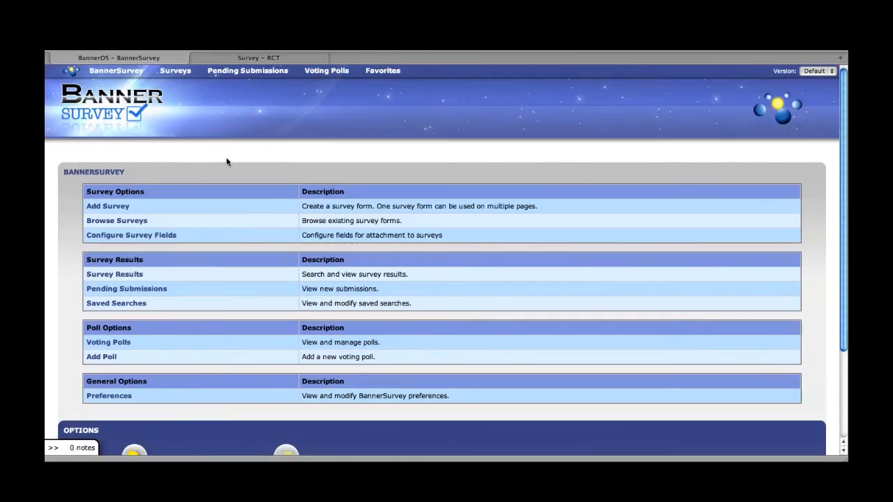
pyautogui.scroll(-2, 225, 160)
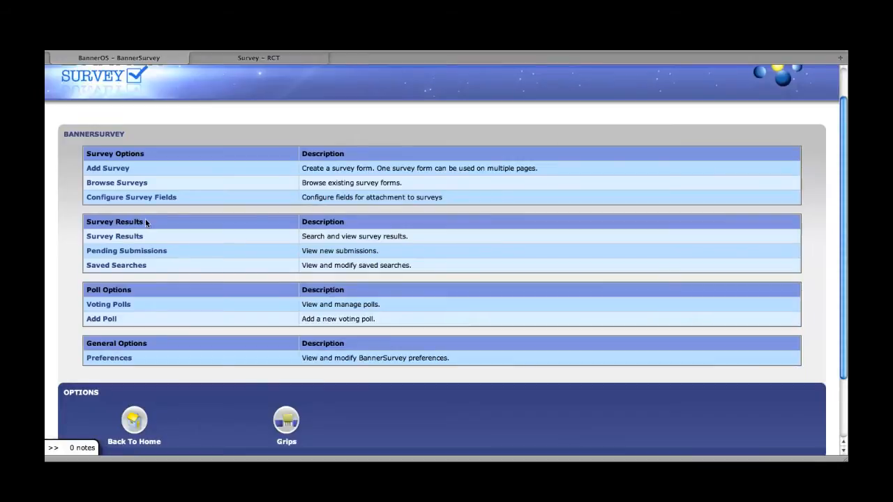
pyautogui.click(128, 241)
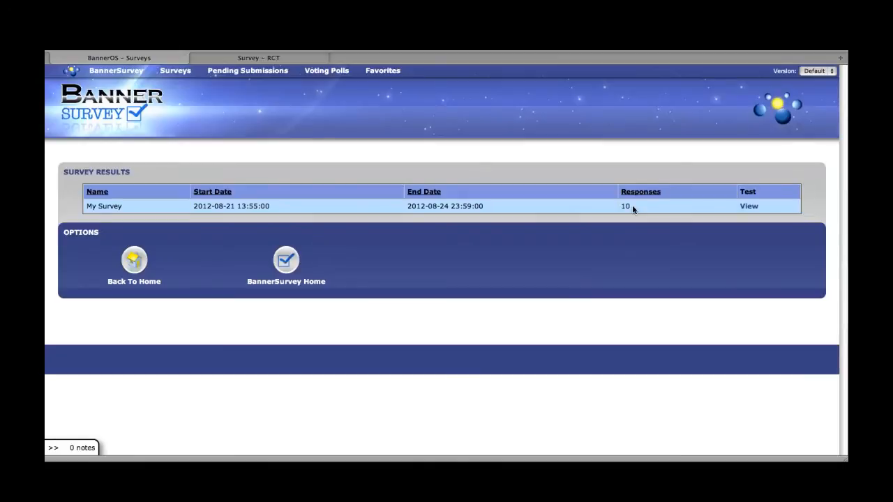
pyautogui.click(748, 206)
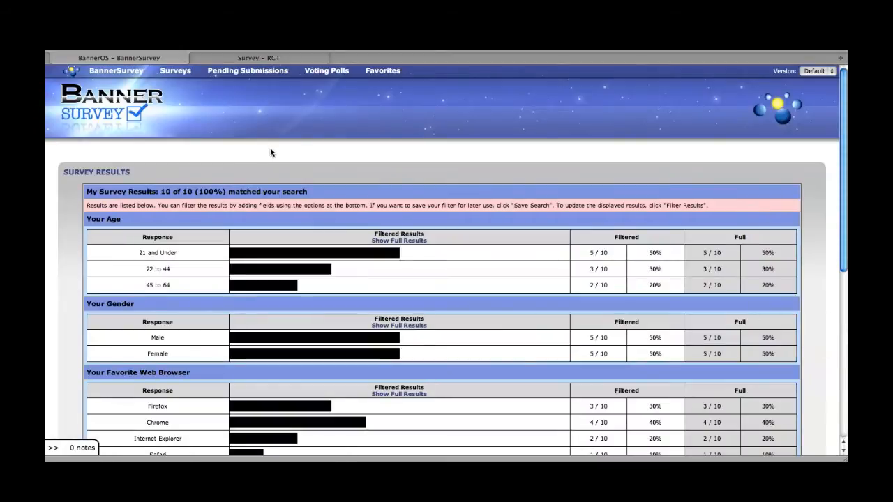
# Step: Examine the response counts and percentages for age, gender and favorite web browser in the My Survey results
pyautogui.scroll(-3, 271, 152)
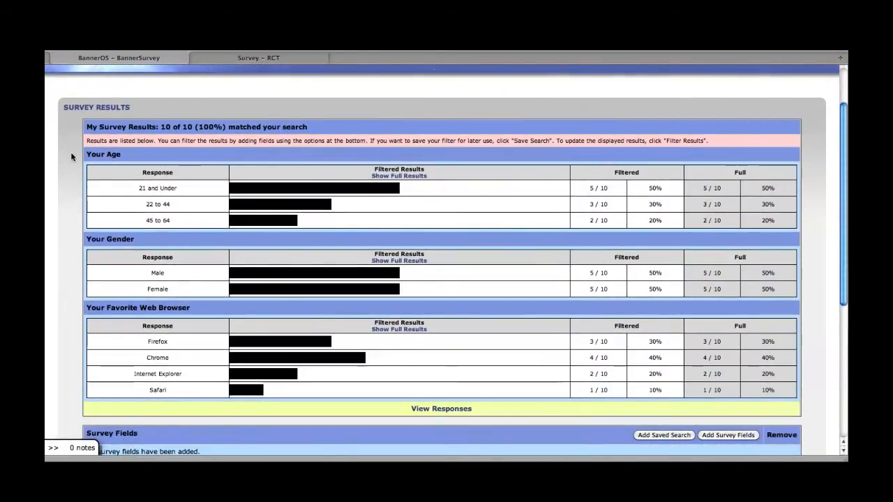
pyautogui.scroll(-1, 71, 161)
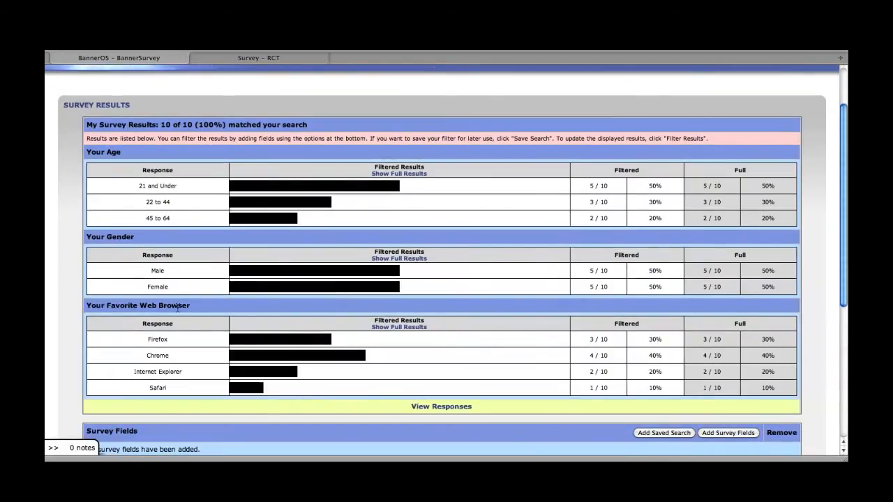
pyautogui.scroll(-1, 73, 180)
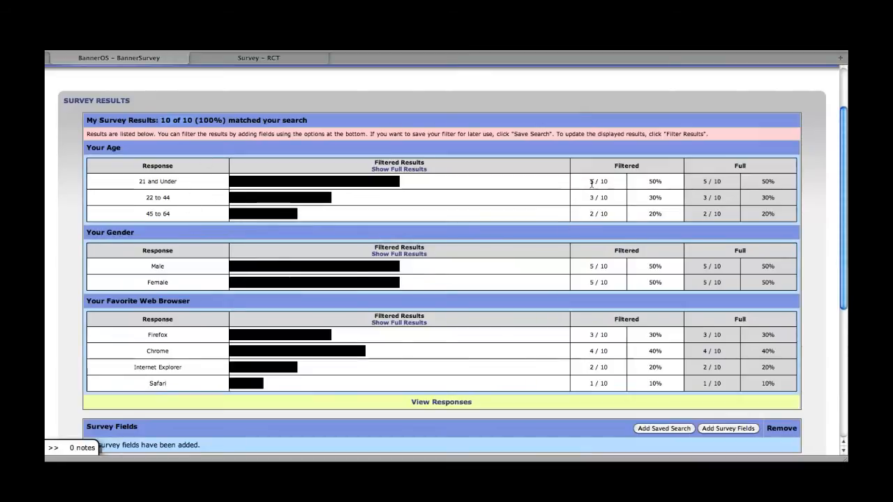
pyautogui.moveTo(607, 184); pyautogui.dragTo(608, 182)
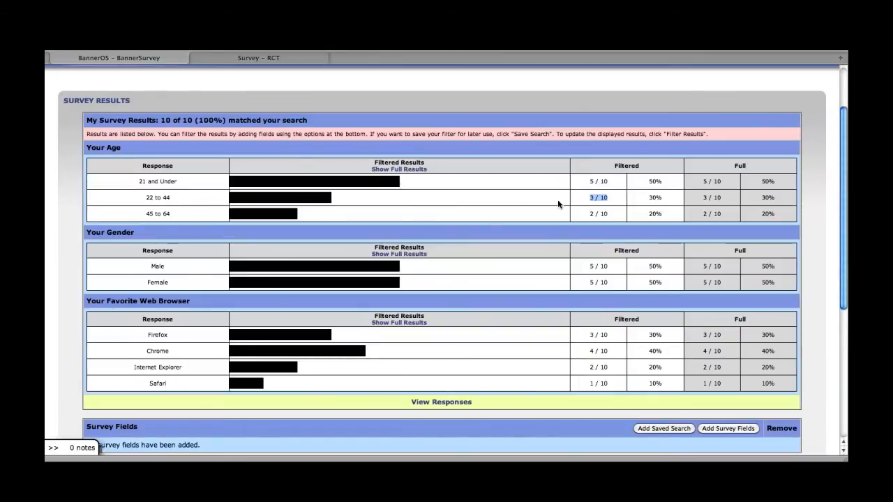
pyautogui.moveTo(591, 215); pyautogui.dragTo(615, 215)
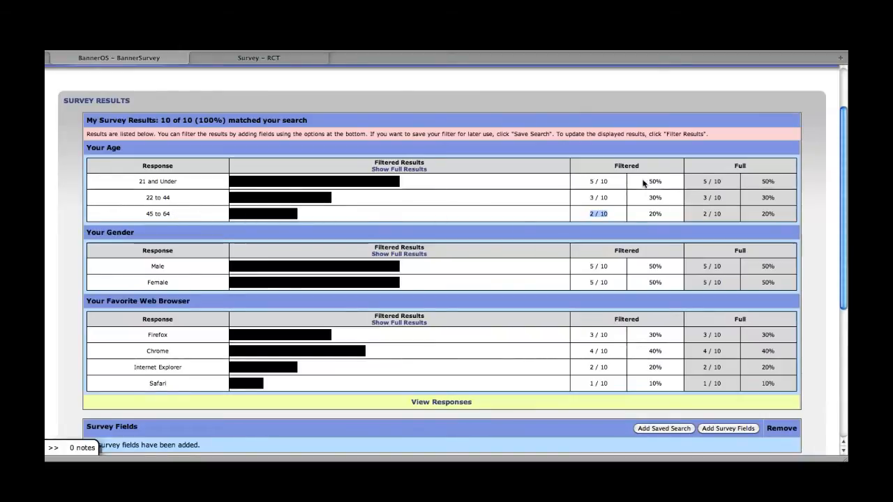
pyautogui.moveTo(649, 181); pyautogui.dragTo(662, 181)
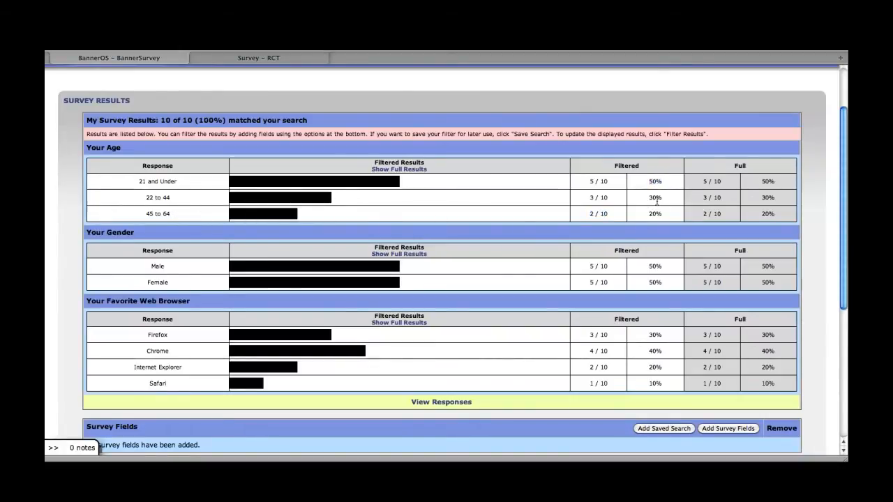
pyautogui.moveTo(649, 214); pyautogui.dragTo(662, 214)
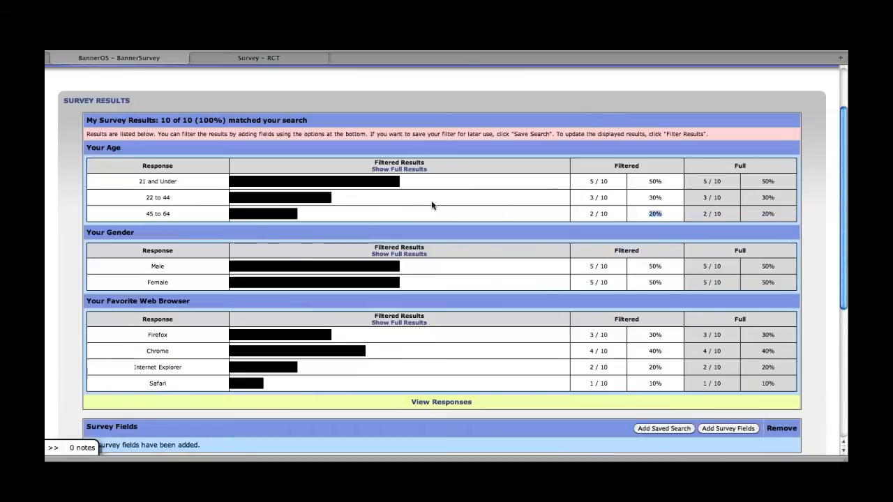
pyautogui.scroll(-3, 451, 181)
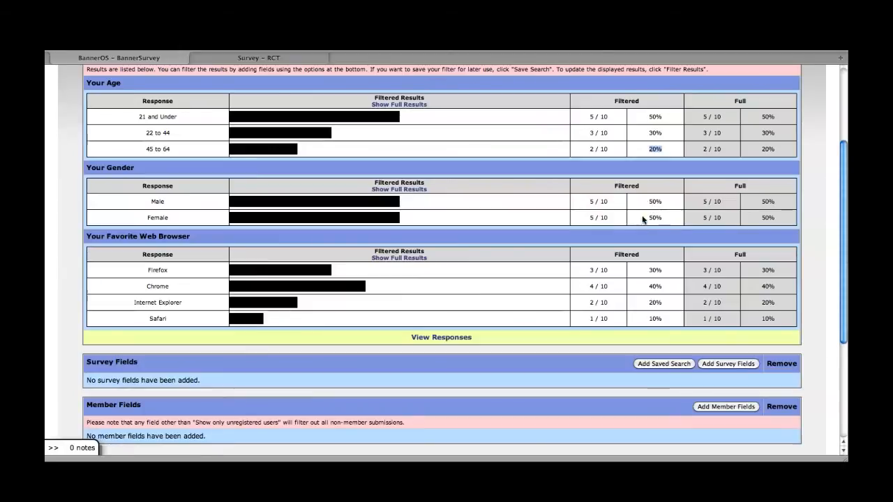
pyautogui.scroll(-2, 542, 202)
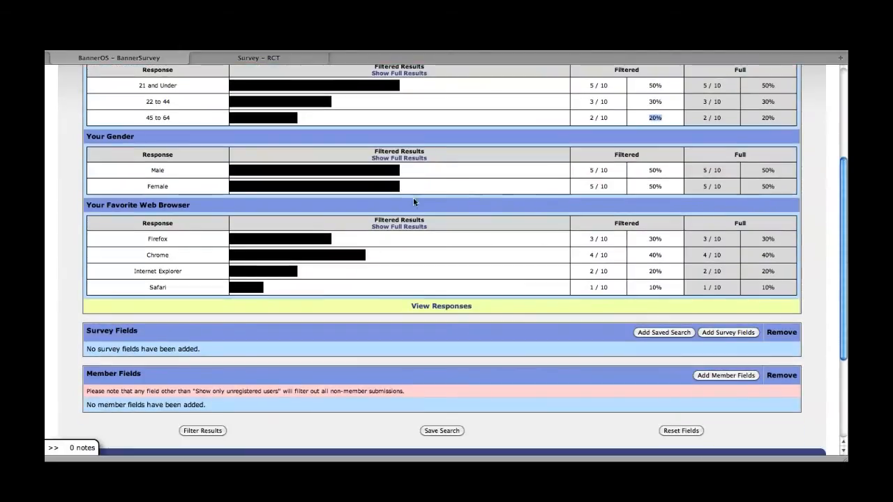
pyautogui.scroll(-1, 146, 230)
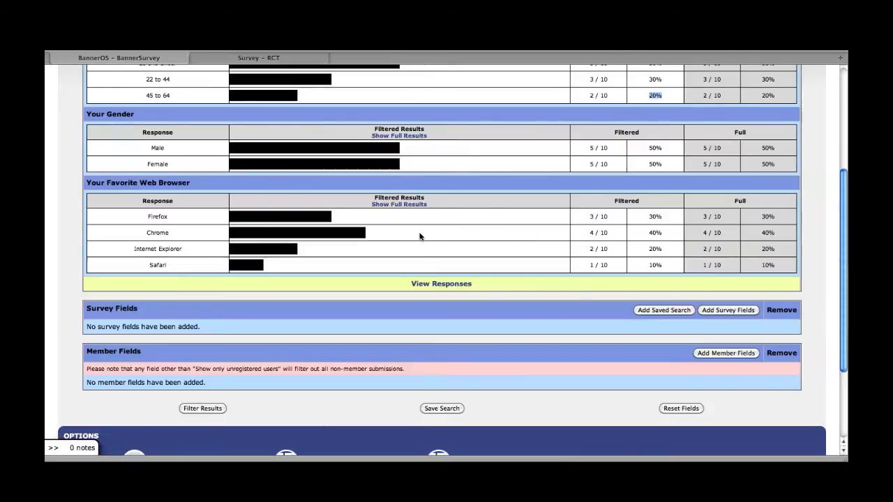
# Step: Add the Your Gender survey field as a search criterion for the survey results
pyautogui.scroll(-1, 364, 264)
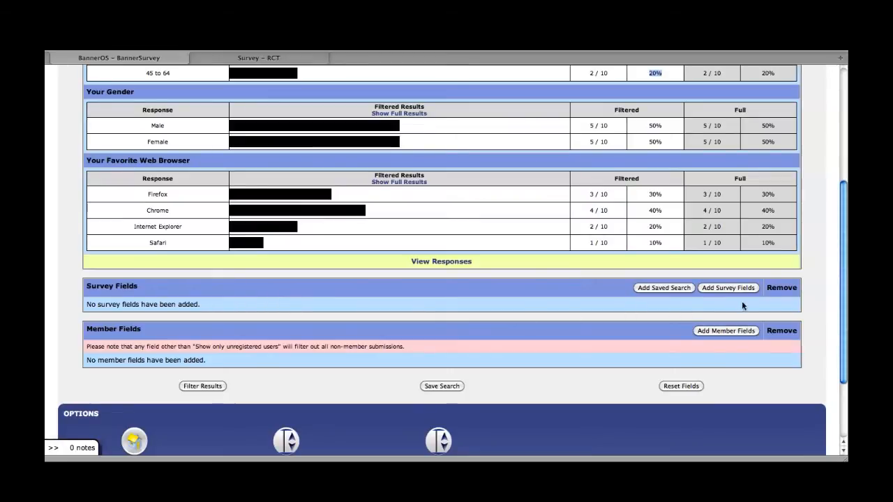
pyautogui.click(716, 287)
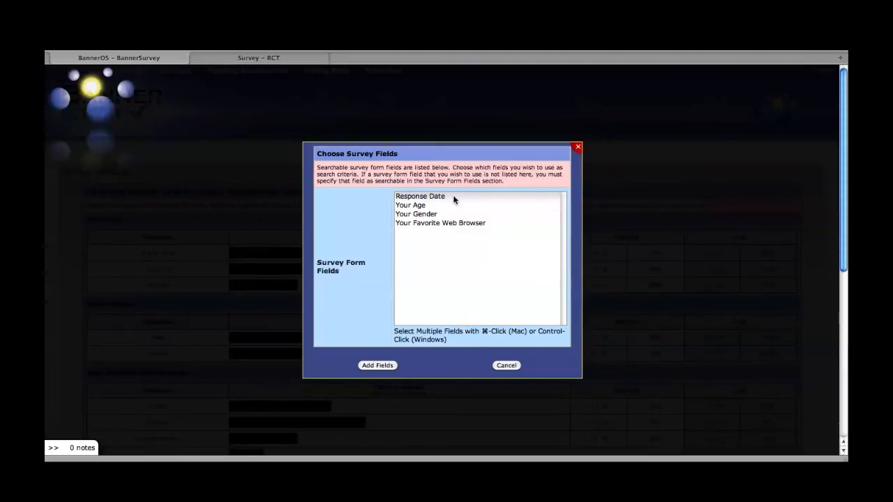
pyautogui.click(418, 217)
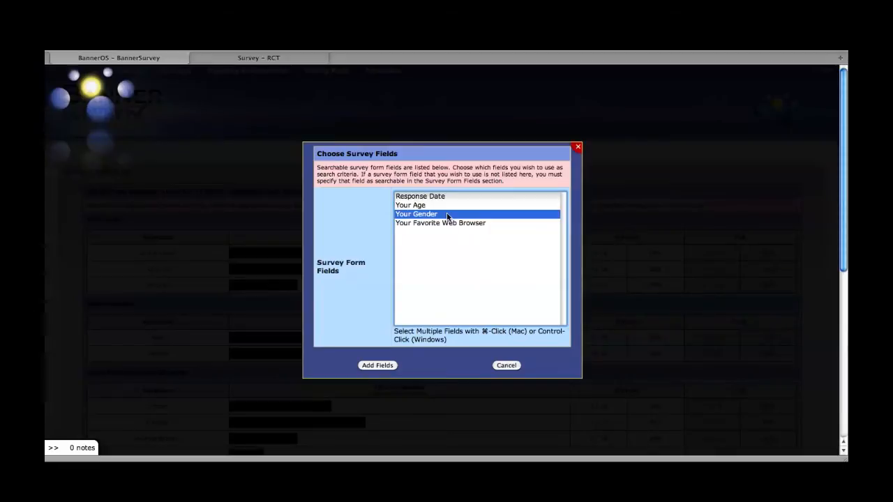
pyautogui.click(374, 367)
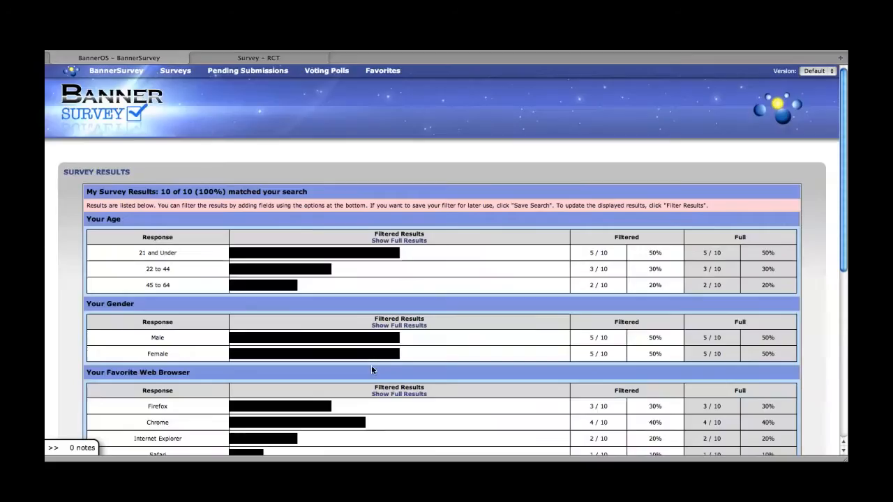
# Step: Filter the survey results to responses whose Your Gender value is Female
pyautogui.scroll(-1, 422, 331)
pyautogui.scroll(-5, 423, 331)
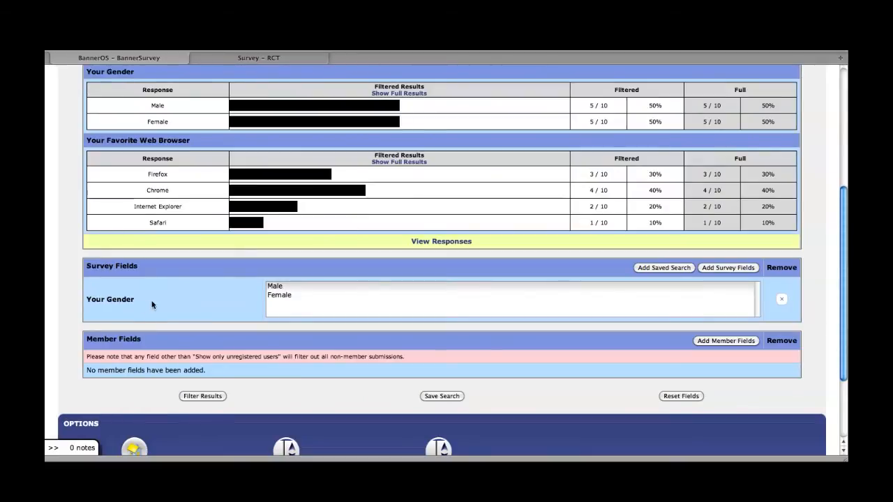
pyautogui.click(283, 296)
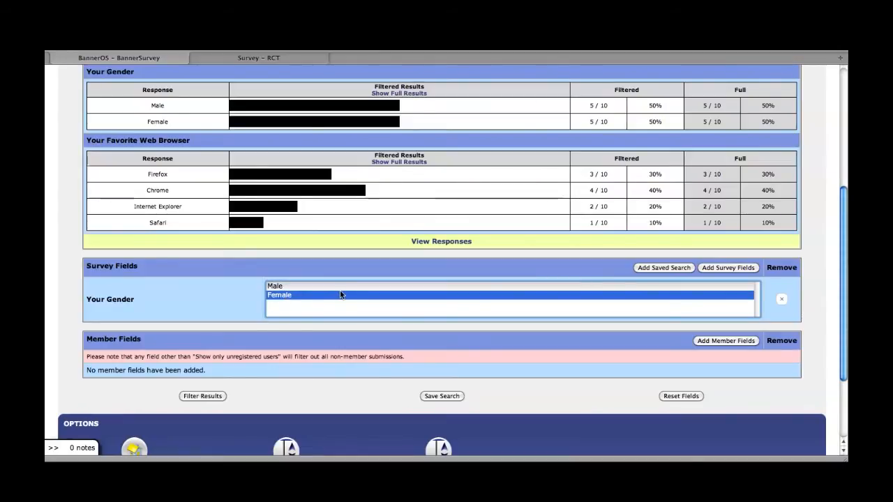
pyautogui.click(203, 397)
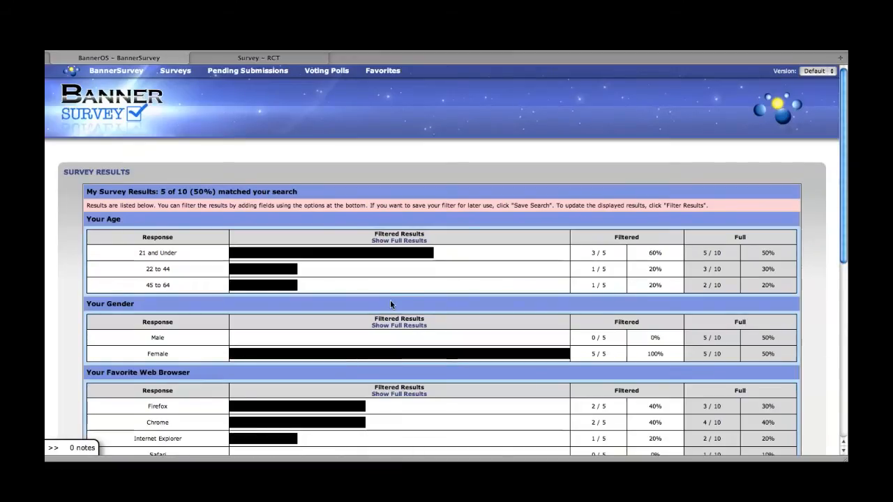
# Step: Examine the filtered age, gender and web browser results against the full results
pyautogui.scroll(-2, 388, 256)
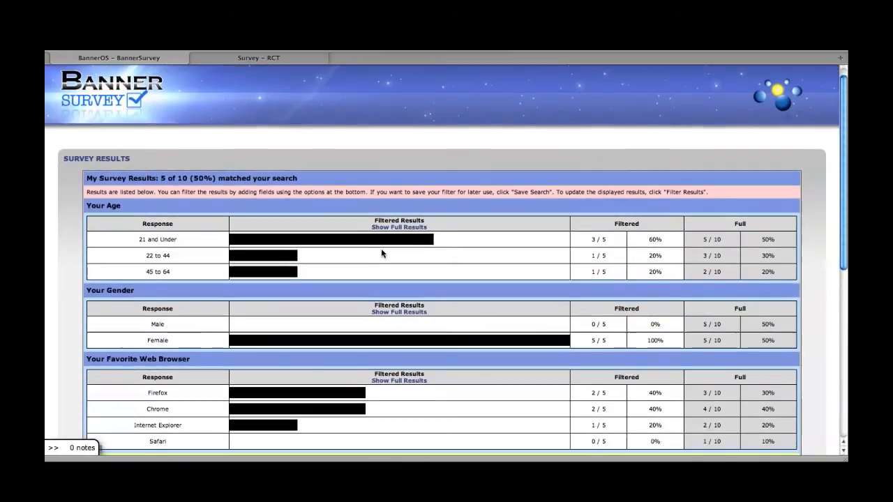
pyautogui.scroll(-1, 385, 250)
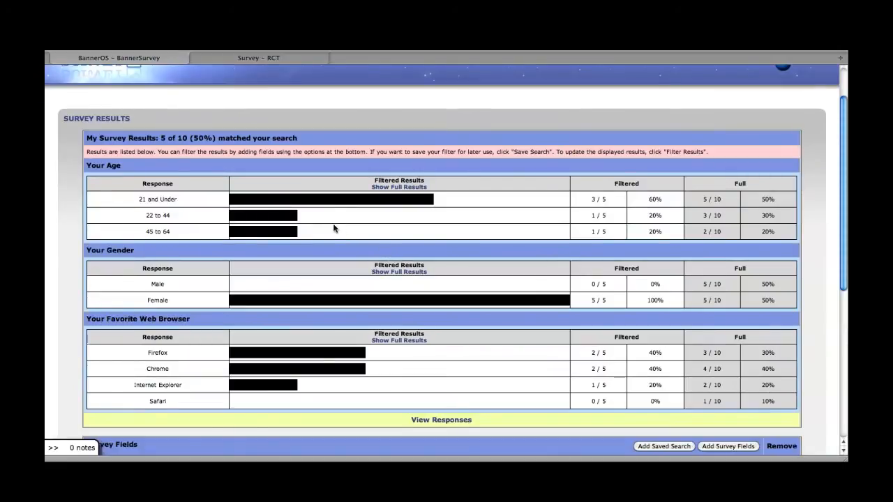
pyautogui.scroll(-1, 341, 221)
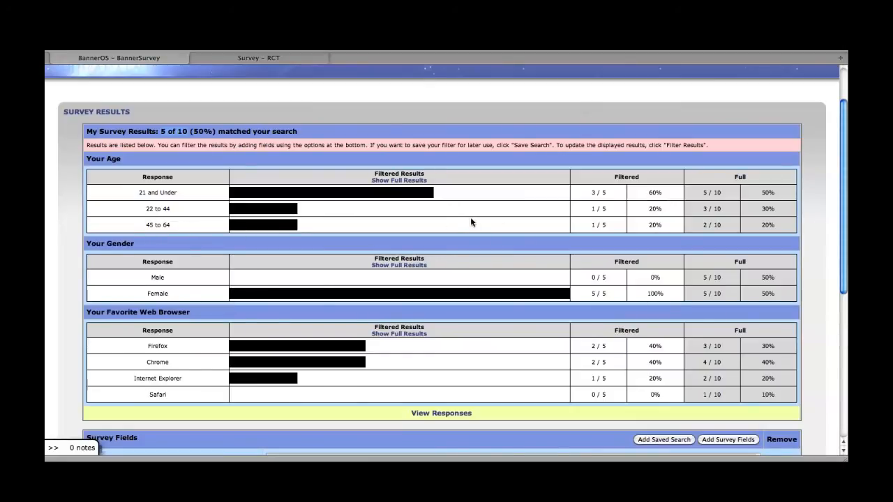
pyautogui.scroll(-3, 482, 186)
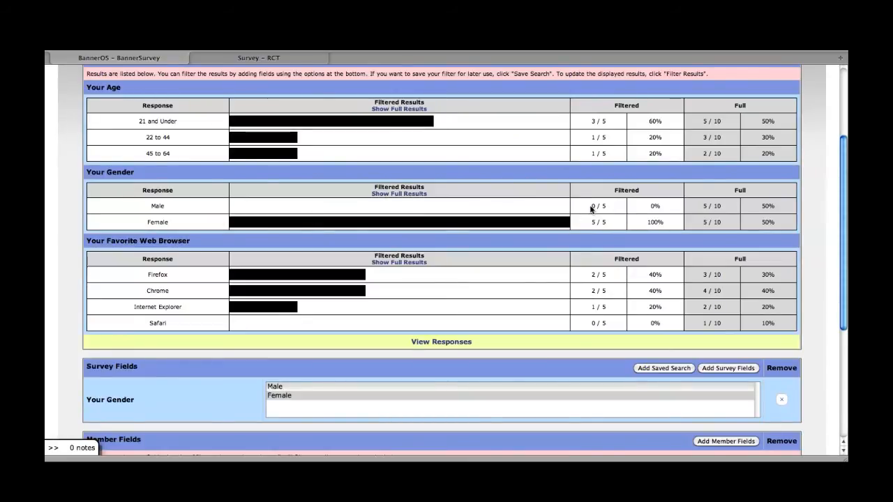
pyautogui.moveTo(604, 206); pyautogui.dragTo(609, 206)
pyautogui.scroll(-2, 610, 206)
pyautogui.scroll(-3, 609, 208)
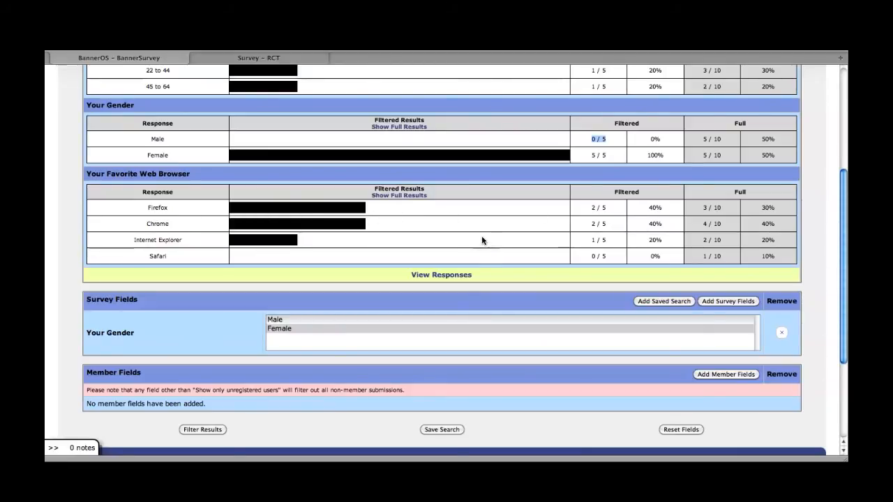
# Step: Remove the Your Gender criterion from the survey fields and refresh the results without a filter
pyautogui.scroll(-1, 789, 300)
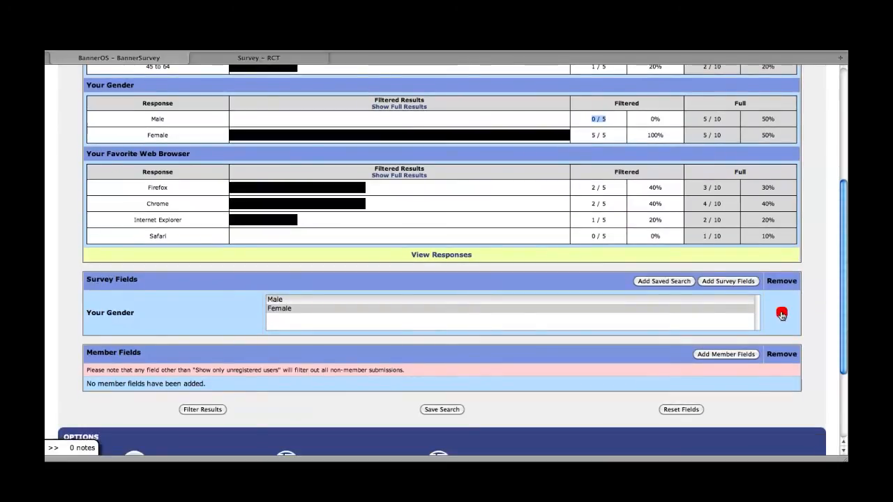
pyautogui.click(781, 315)
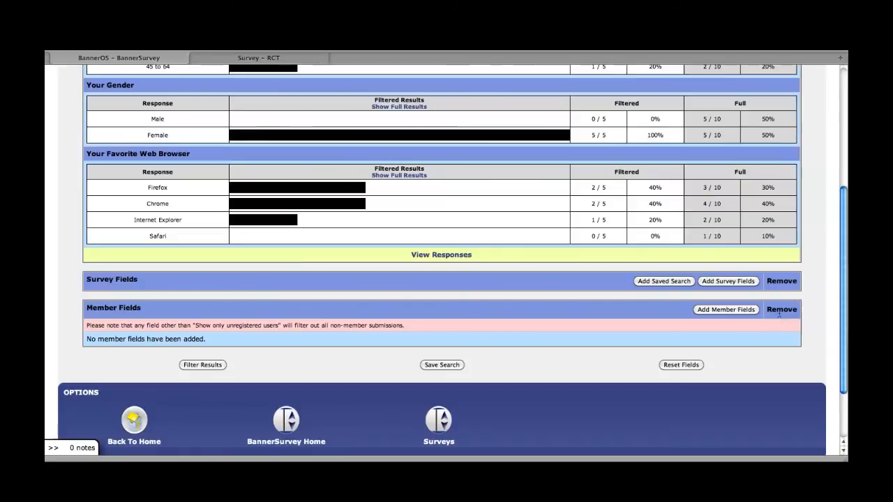
pyautogui.scroll(-1, 180, 279)
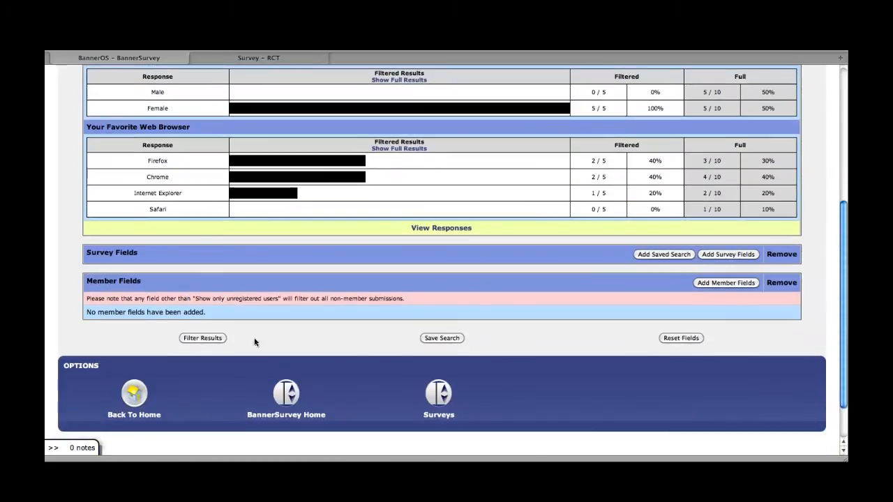
pyautogui.click(202, 339)
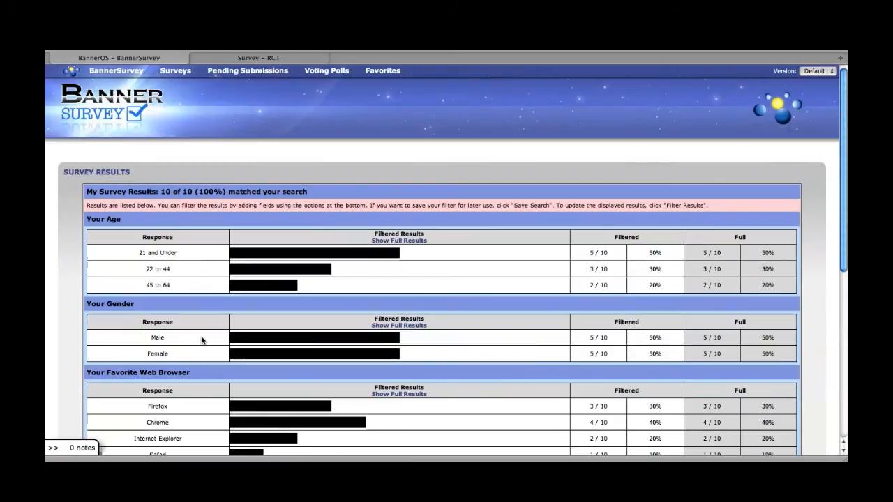
# Step: Review the unfiltered survey results and the available filter and response options below them
pyautogui.scroll(-2, 200, 240)
pyautogui.scroll(-1, 198, 237)
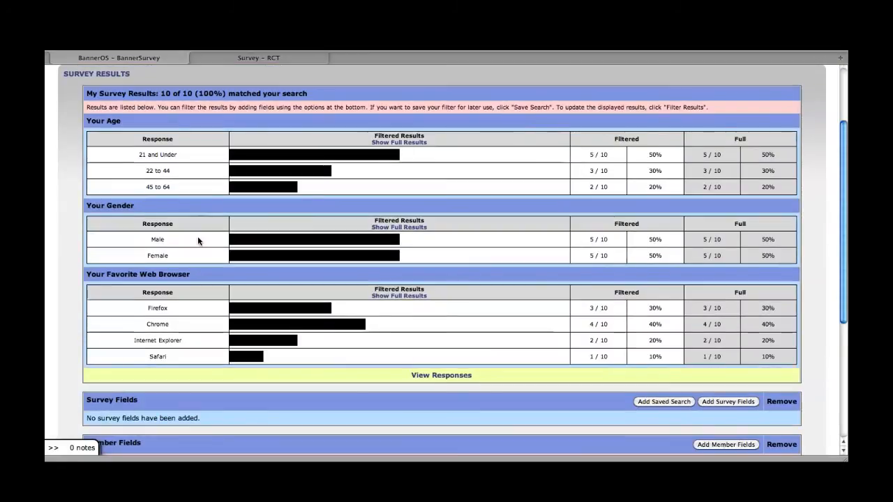
pyautogui.scroll(-2, 198, 236)
pyautogui.scroll(-2, 194, 215)
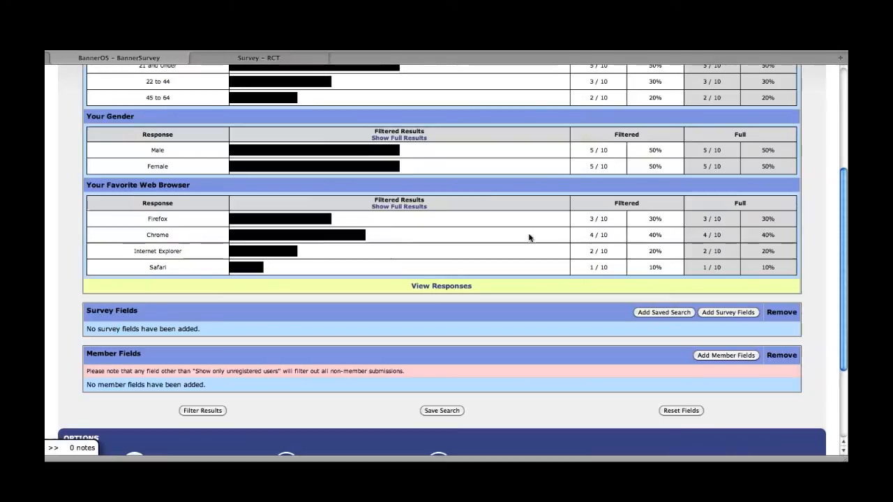
pyautogui.scroll(-1, 614, 286)
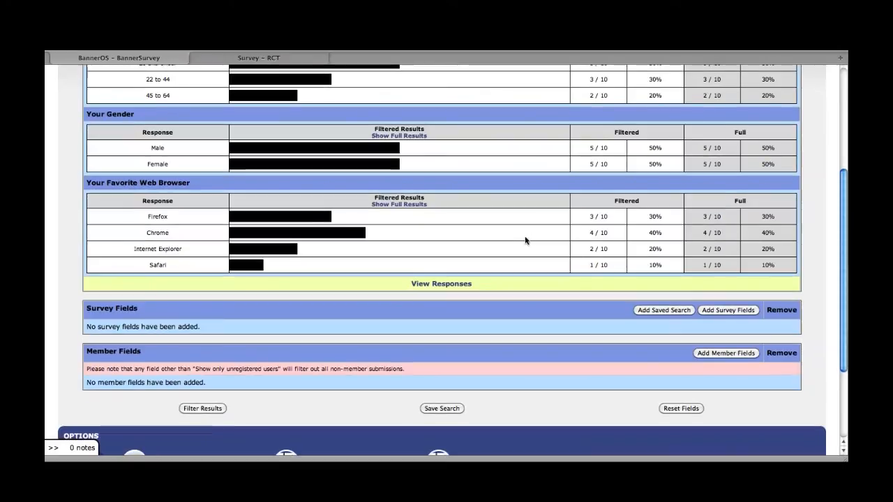
# Step: Add Your Favorite Web Browser as a search criterion to the survey fields
pyautogui.click(718, 311)
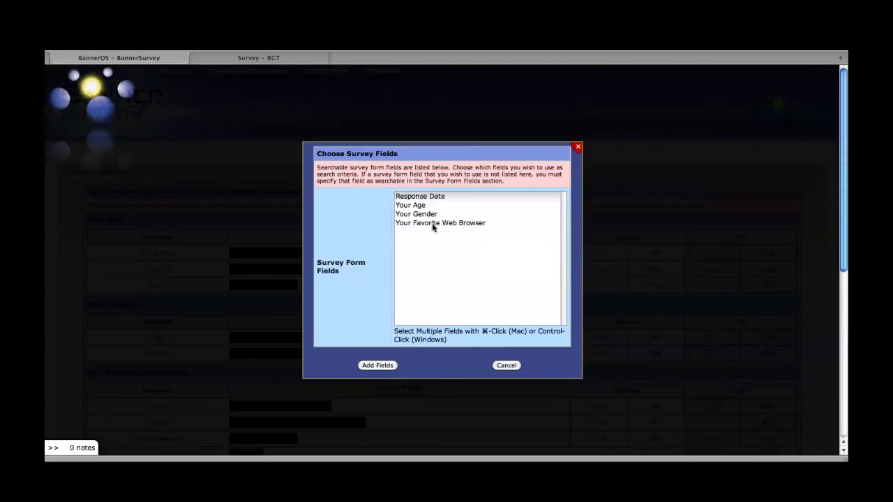
pyautogui.click(428, 224)
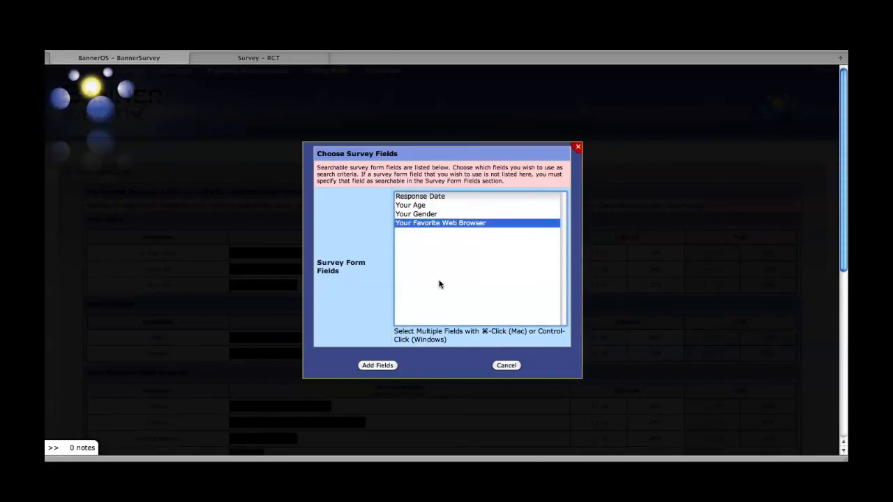
pyautogui.click(377, 366)
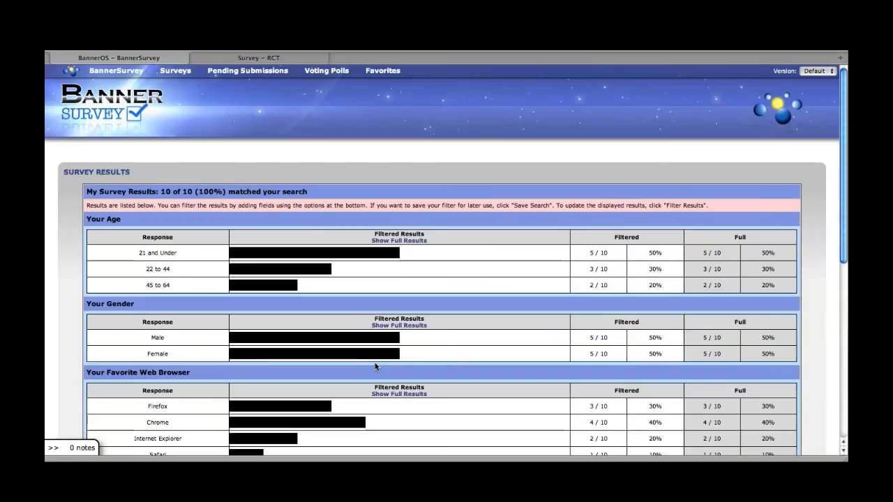
# Step: Filter the survey results to responses whose Your Favorite Web Browser value is Chrome
pyautogui.scroll(-5, 451, 335)
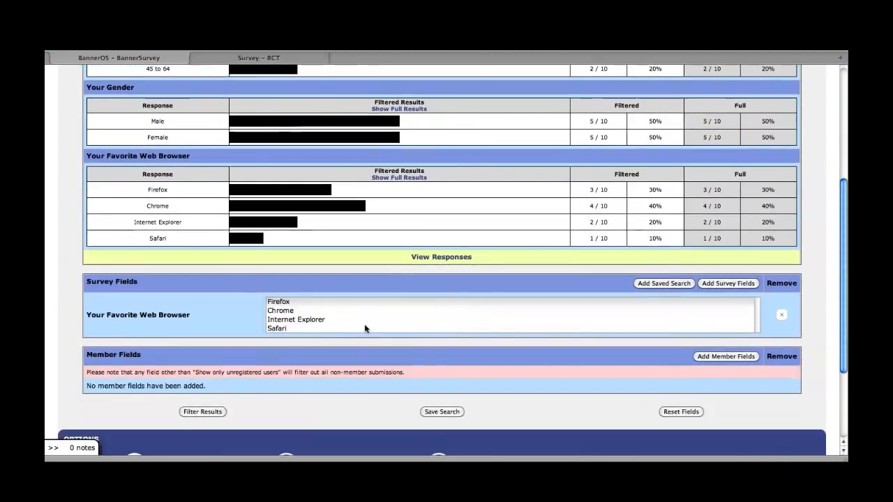
pyautogui.scroll(-1, 348, 321)
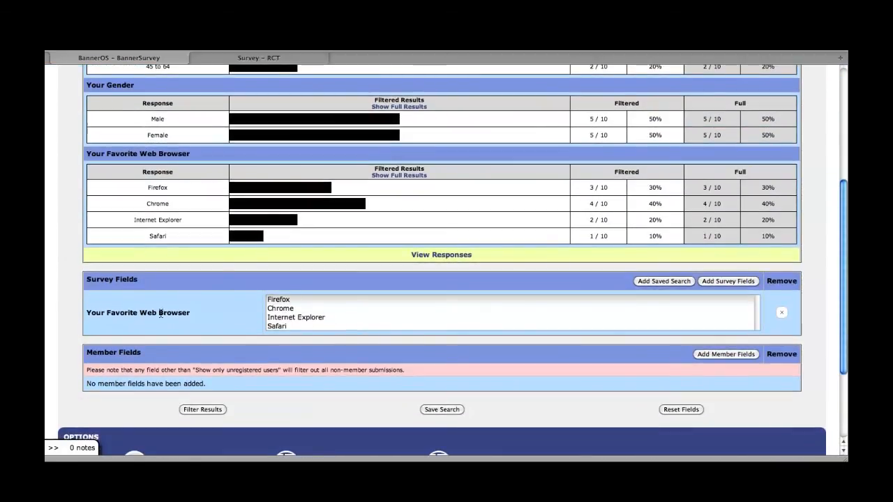
pyautogui.click(281, 309)
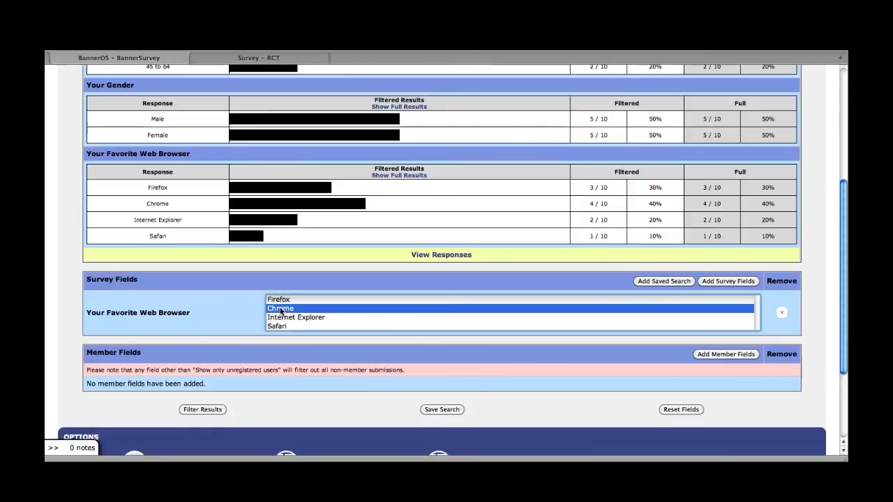
pyautogui.click(203, 410)
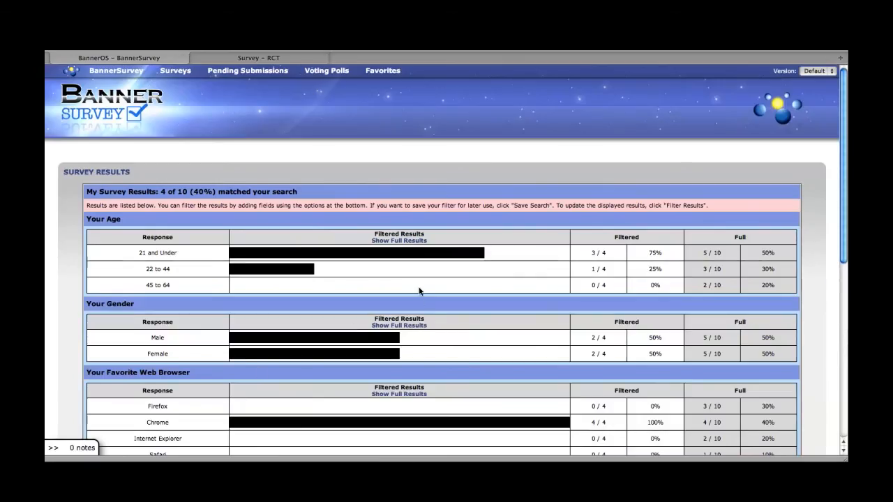
# Step: Examine the age and gender breakdown of the Chrome responses, especially the filtered percentages for 21 and Under and 22 to 44
pyautogui.scroll(-2, 454, 258)
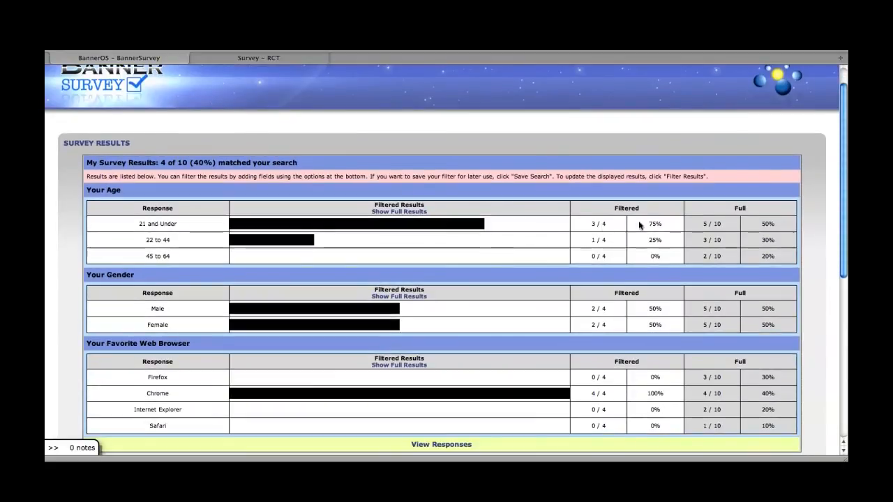
pyautogui.moveTo(649, 224); pyautogui.dragTo(663, 224)
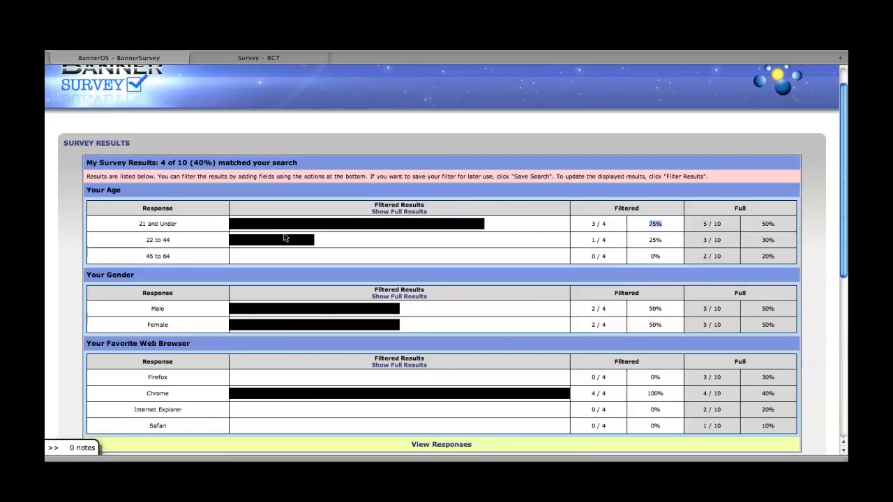
pyautogui.moveTo(649, 240); pyautogui.dragTo(667, 242)
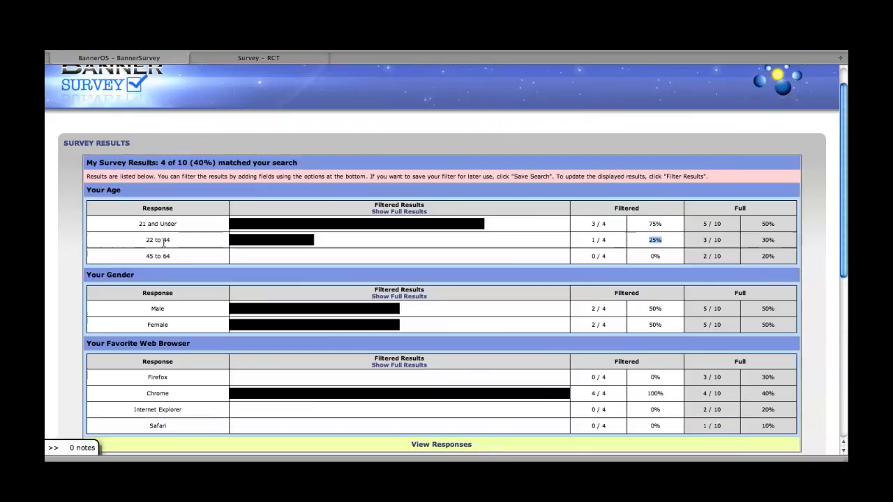
pyautogui.scroll(-2, 162, 242)
pyautogui.scroll(-2, 168, 240)
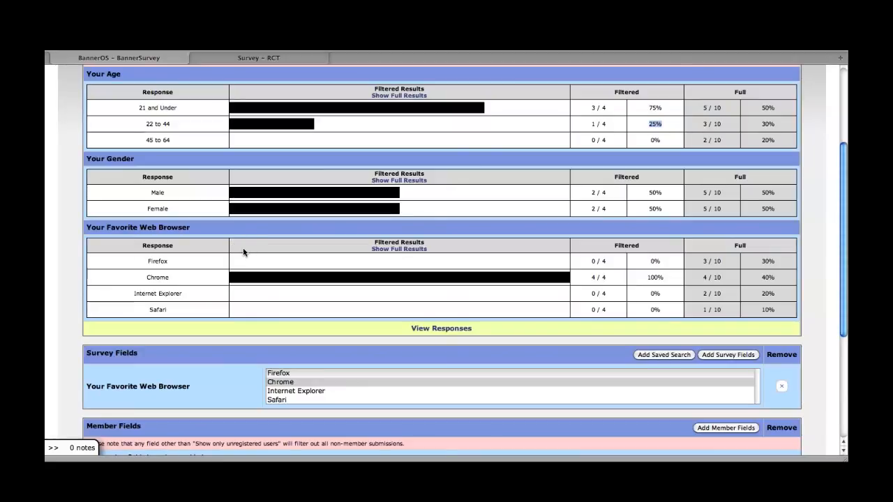
pyautogui.scroll(1, 243, 251)
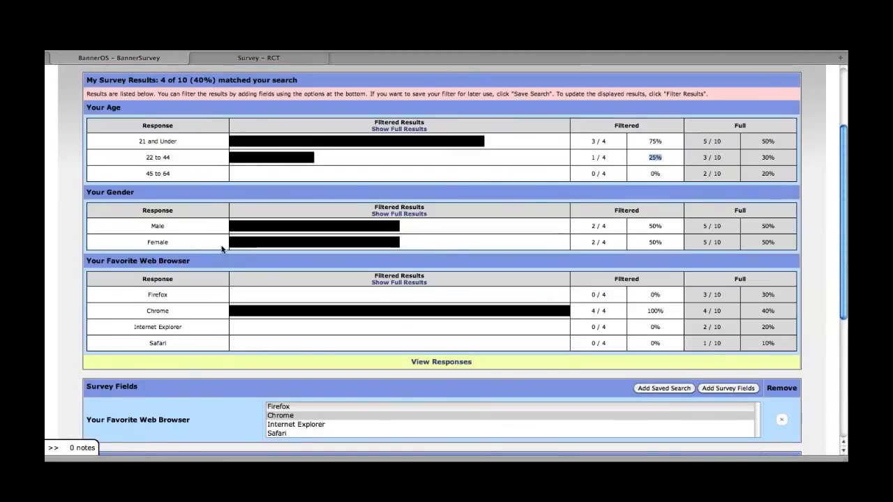